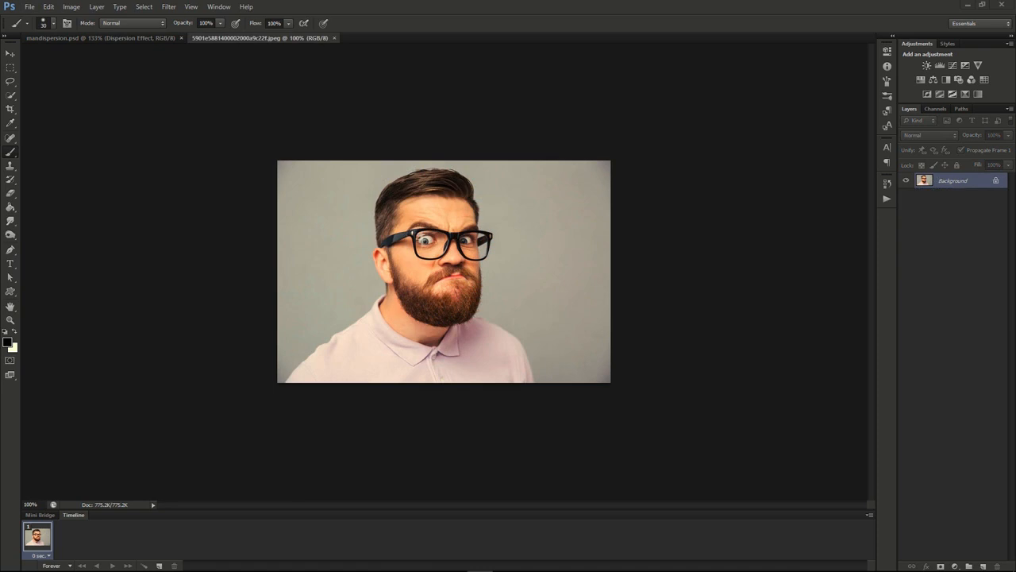
Duplicate the Background layer, keeping the default name Background copy
{"action": "right_click", "coordinate": [944, 181]}
{"action": "left_click", "coordinate": [938, 203]}
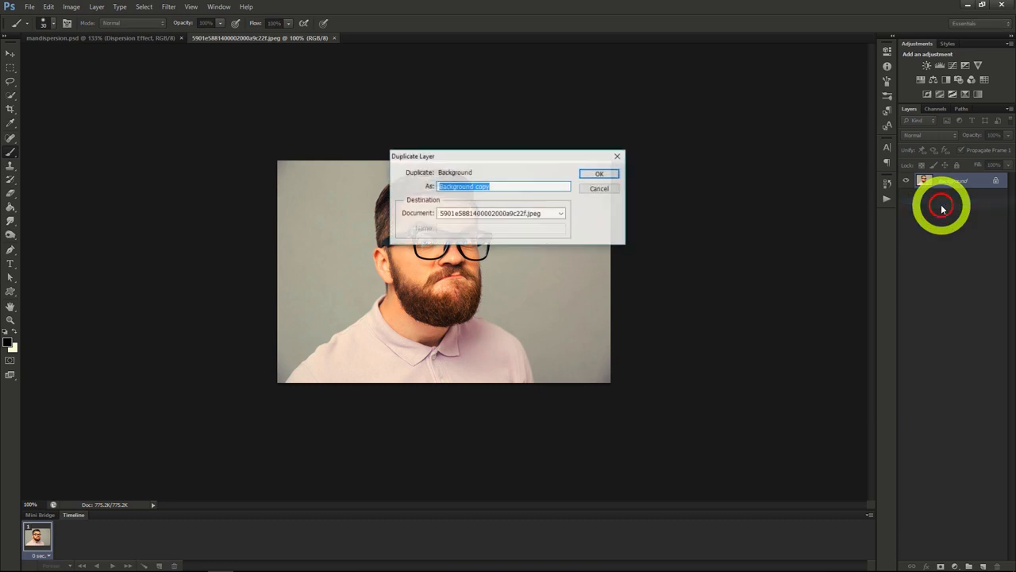
{"action": "left_click", "coordinate": [592, 176]}
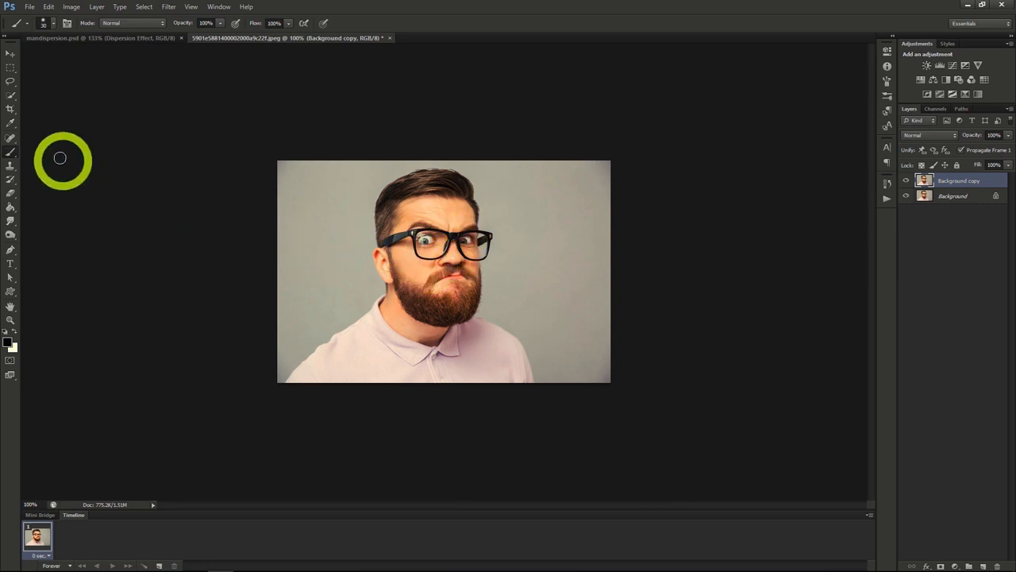
Lasso loosely around the man on the Background layer and fill the selection with Content-Aware at Normal mode and 100% opacity
{"action": "left_click", "coordinate": [13, 96]}
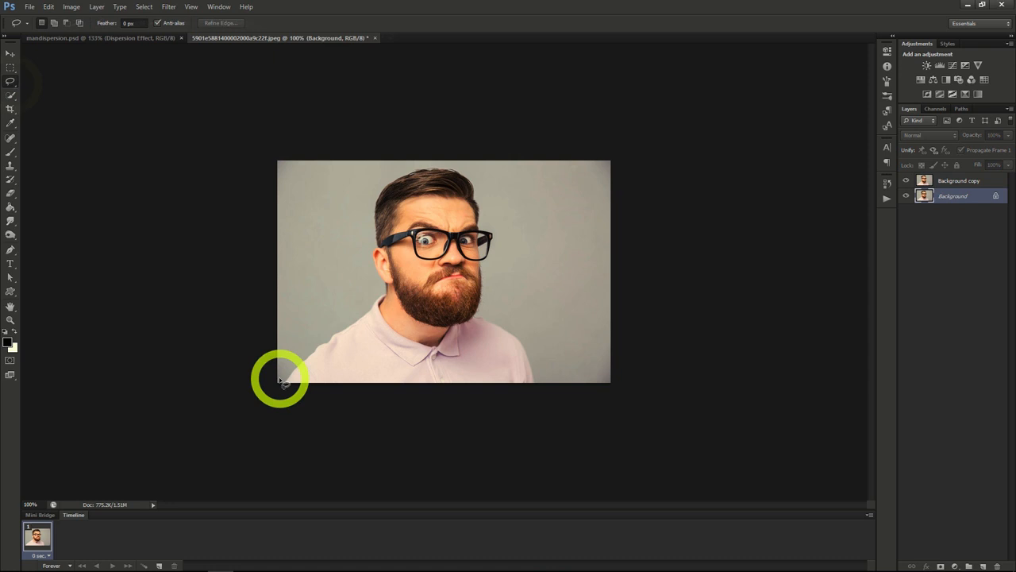
{"action": "mouse_move", "coordinate": [278, 381]}
{"action": "left_mouse_down"}
{"action": "mouse_move", "coordinate": [310, 310]}
{"action": "mouse_move", "coordinate": [334, 310]}
{"action": "mouse_move", "coordinate": [364, 289]}
{"action": "mouse_move", "coordinate": [363, 218]}
{"action": "mouse_move", "coordinate": [374, 188]}
{"action": "mouse_move", "coordinate": [394, 168]}
{"action": "mouse_move", "coordinate": [472, 168]}
{"action": "mouse_move", "coordinate": [502, 238]}
{"action": "mouse_move", "coordinate": [505, 307]}
{"action": "mouse_move", "coordinate": [538, 366]}
{"action": "mouse_move", "coordinate": [531, 389]}
{"action": "mouse_move", "coordinate": [461, 401]}
{"action": "mouse_move", "coordinate": [308, 397]}
{"action": "mouse_move", "coordinate": [270, 390]}
{"action": "mouse_move", "coordinate": [283, 369]}
{"action": "left_mouse_up"}
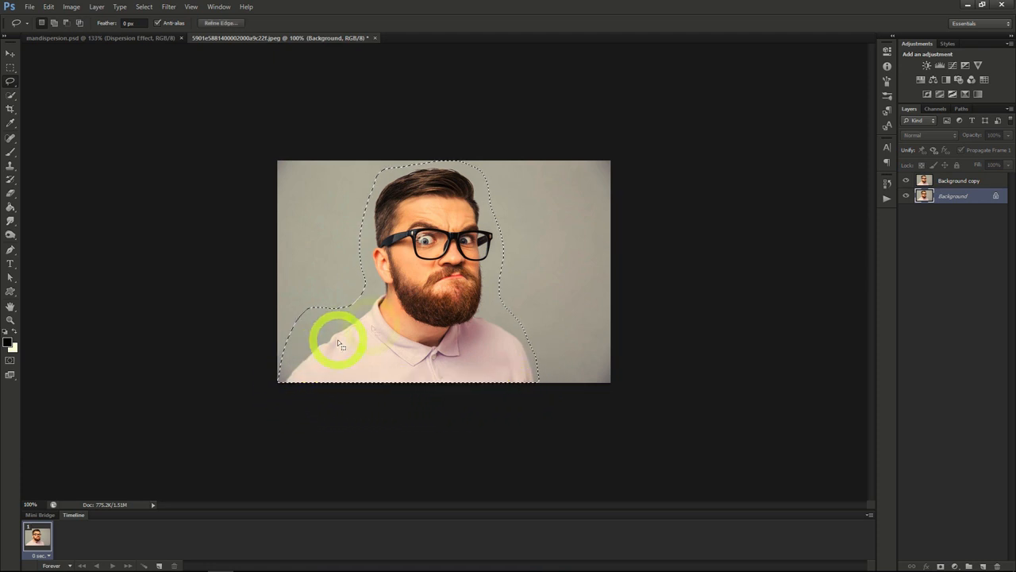
{"action": "right_click", "coordinate": [373, 326]}
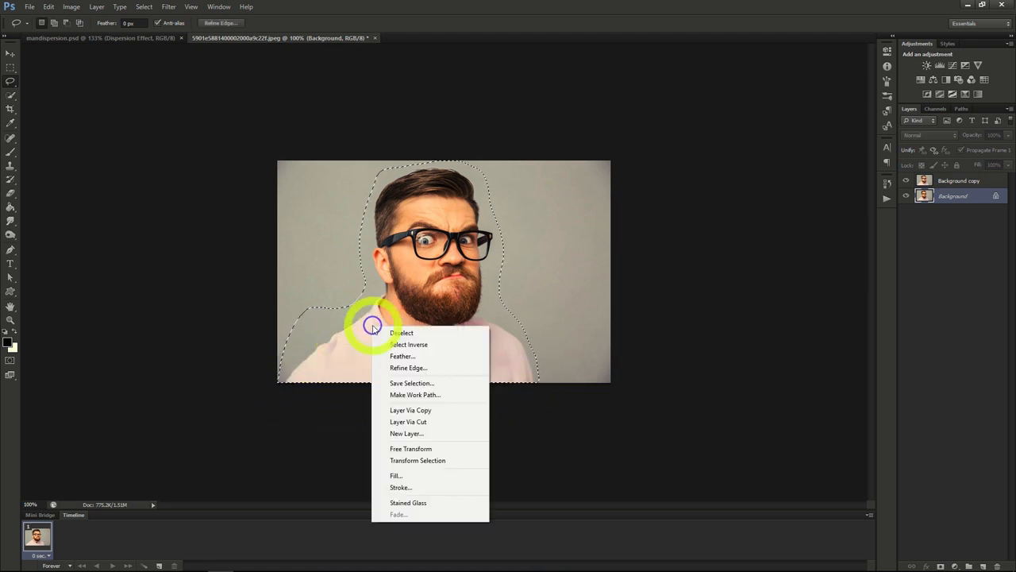
{"action": "left_click", "coordinate": [413, 476]}
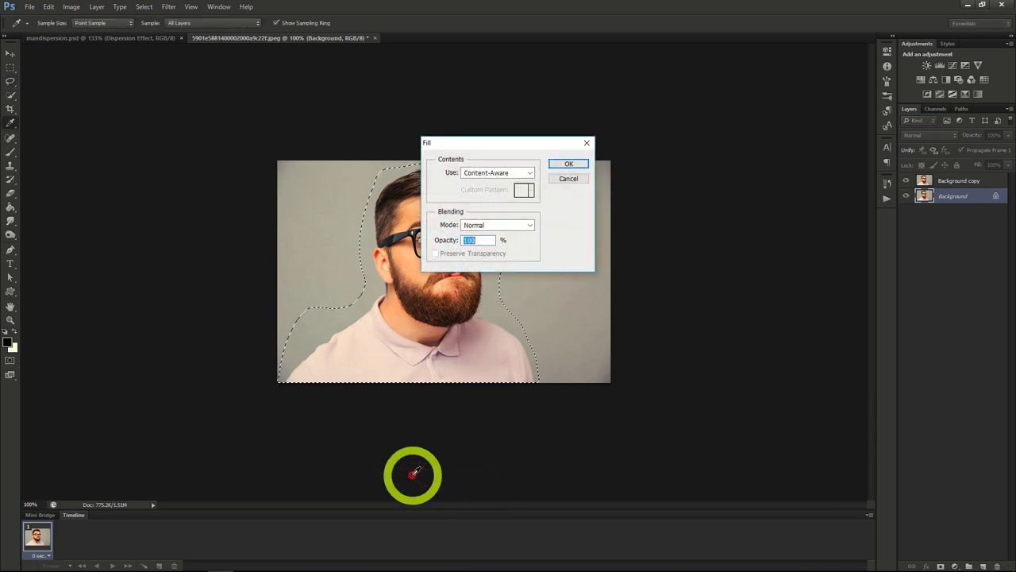
{"action": "left_click", "coordinate": [567, 164]}
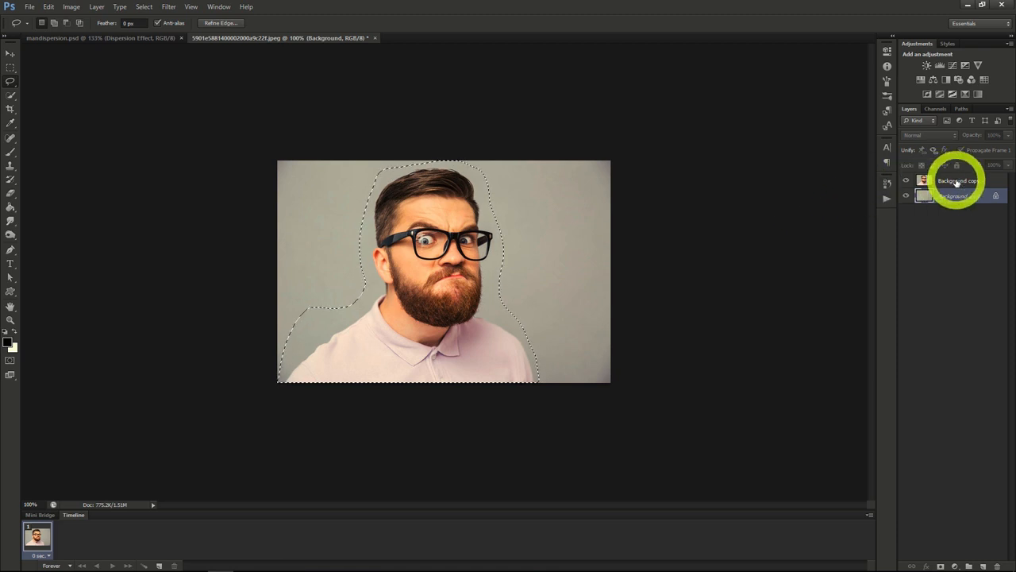
Clear the lasso selection and select the whole man on the Background copy layer with the Quick Selection tool
{"action": "left_click", "coordinate": [956, 182]}
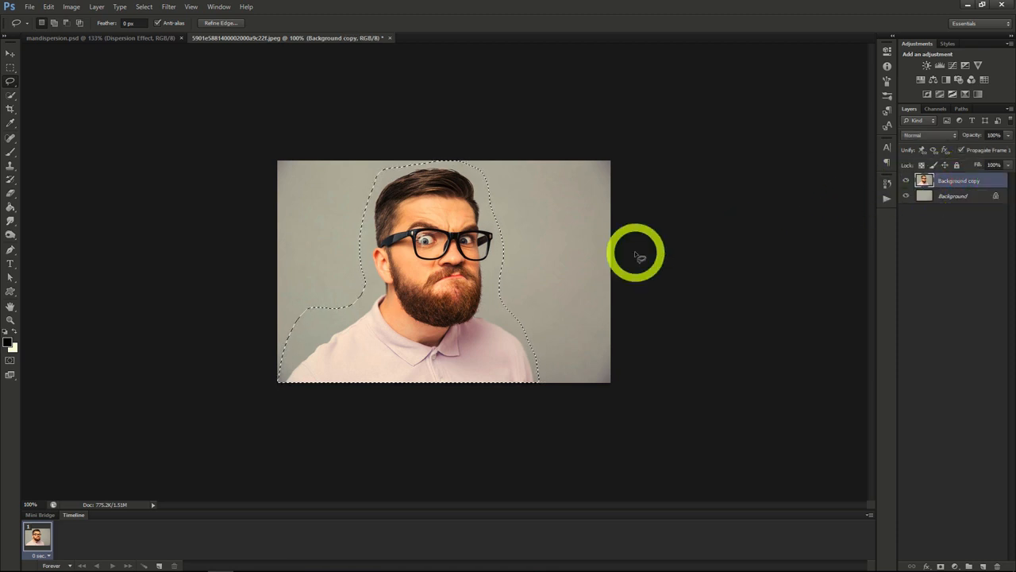
{"action": "left_click", "coordinate": [11, 97]}
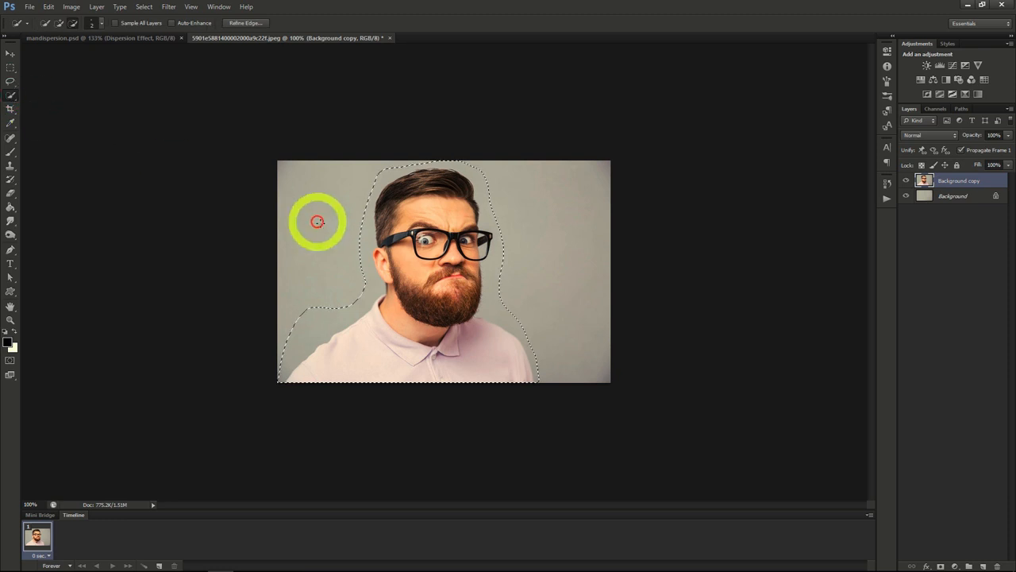
{"action": "right_click", "coordinate": [329, 228]}
{"action": "left_click", "coordinate": [338, 235]}
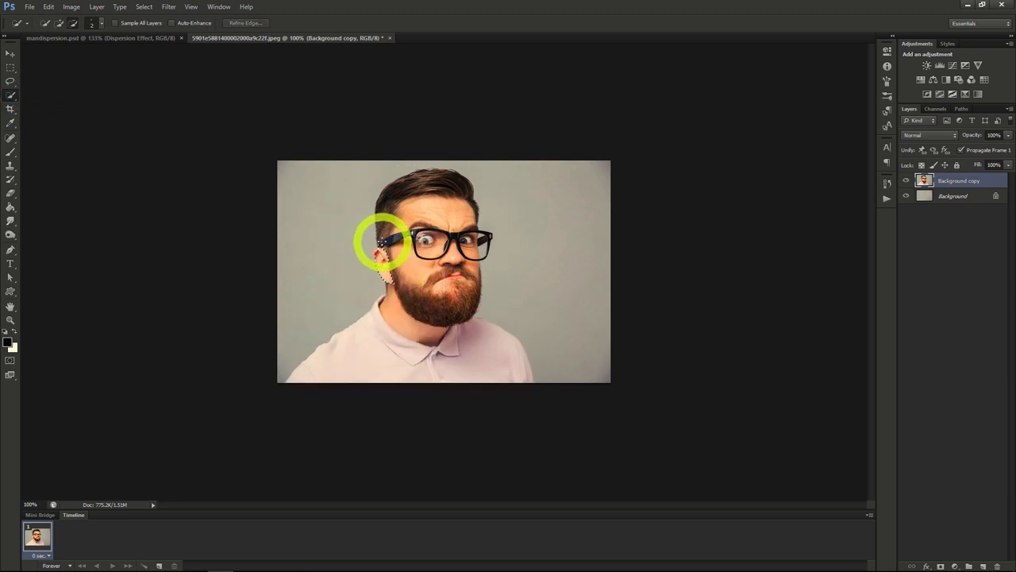
{"action": "mouse_move", "coordinate": [401, 187]}
{"action": "left_mouse_down"}
{"action": "mouse_move", "coordinate": [442, 174]}
{"action": "mouse_move", "coordinate": [460, 181]}
{"action": "mouse_move", "coordinate": [477, 250]}
{"action": "mouse_move", "coordinate": [466, 314]}
{"action": "mouse_move", "coordinate": [429, 236]}
{"action": "mouse_move", "coordinate": [413, 252]}
{"action": "mouse_move", "coordinate": [418, 285]}
{"action": "mouse_move", "coordinate": [394, 319]}
{"action": "left_mouse_up"}
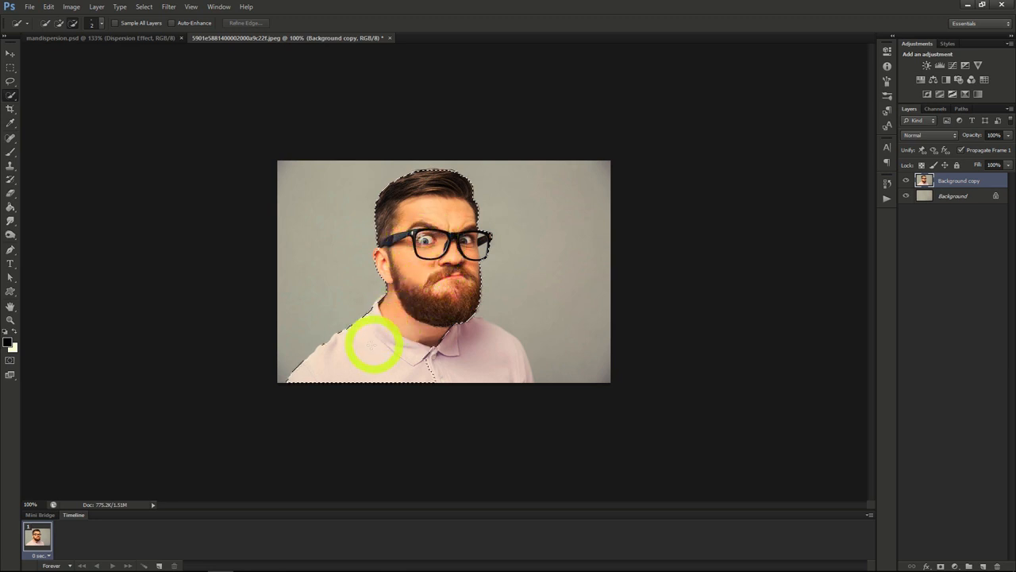
{"action": "mouse_move", "coordinate": [350, 356]}
{"action": "left_mouse_down"}
{"action": "mouse_move", "coordinate": [493, 361]}
{"action": "mouse_move", "coordinate": [413, 336]}
{"action": "left_mouse_up"}
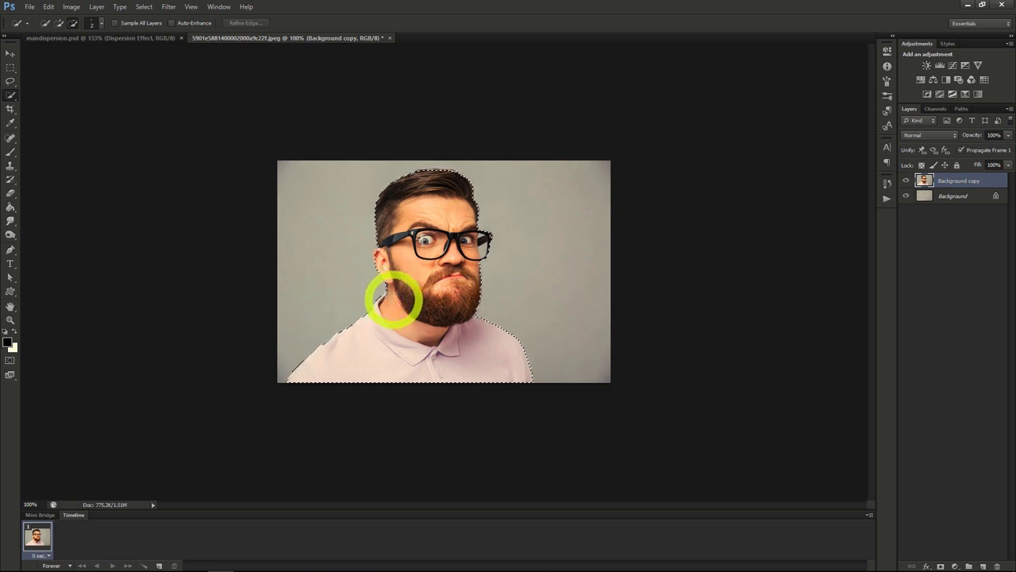
{"action": "left_click_drag", "start_coordinate": [412, 267], "coordinate": [415, 261]}
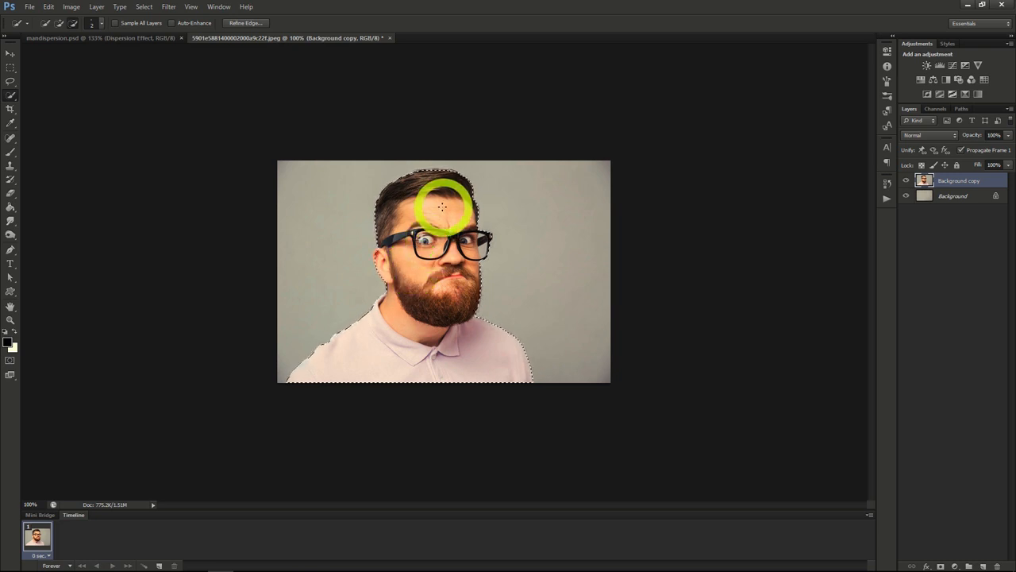
Output the man's selection as a layer mask on Background copy through Refine Edge, and check the cutout by toggling the layer's visibility
{"action": "left_click", "coordinate": [245, 24]}
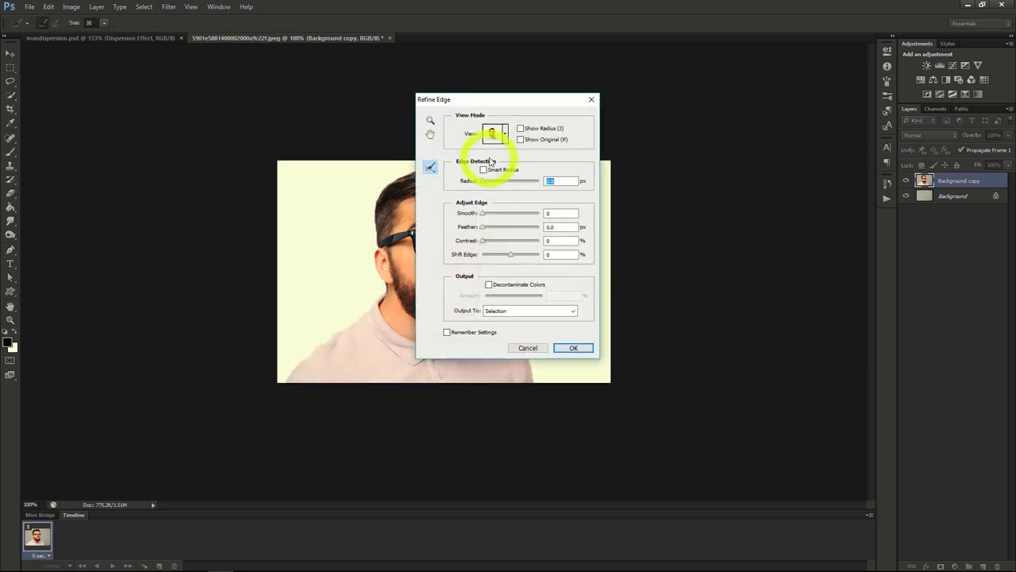
{"action": "left_click_drag", "start_coordinate": [512, 100], "coordinate": [725, 111]}
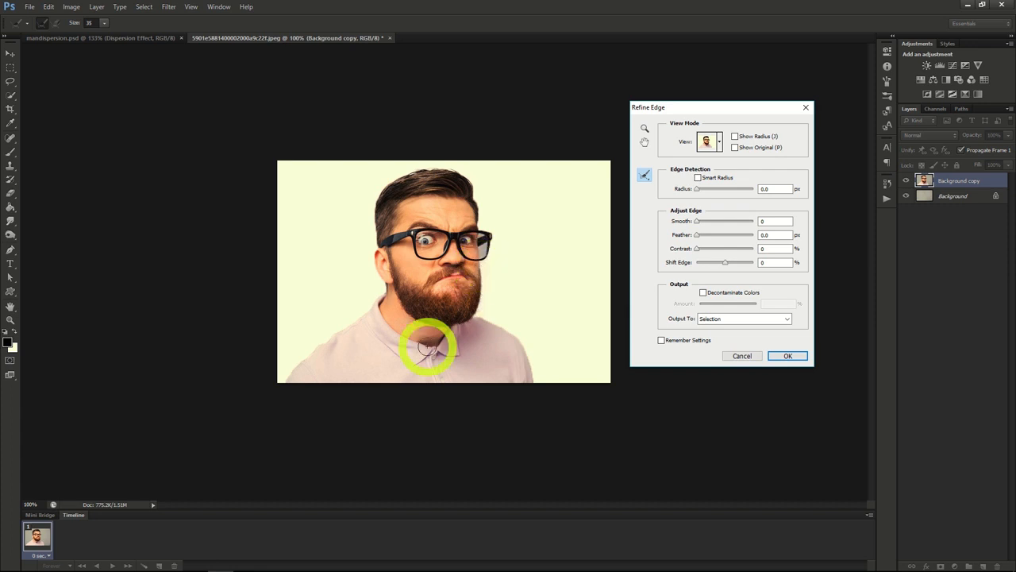
{"action": "left_click", "coordinate": [732, 322]}
{"action": "left_click", "coordinate": [727, 332]}
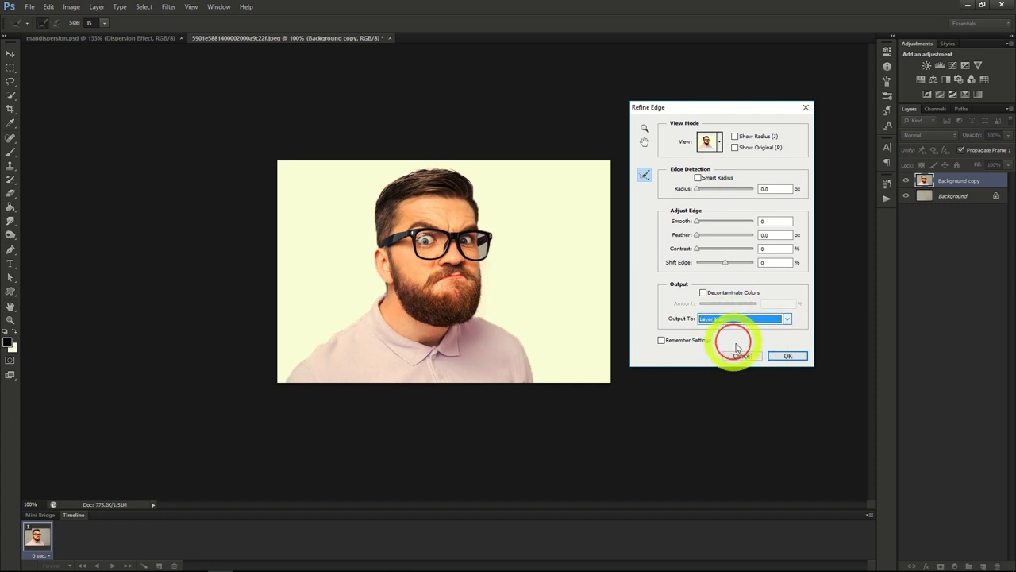
{"action": "left_click", "coordinate": [787, 356]}
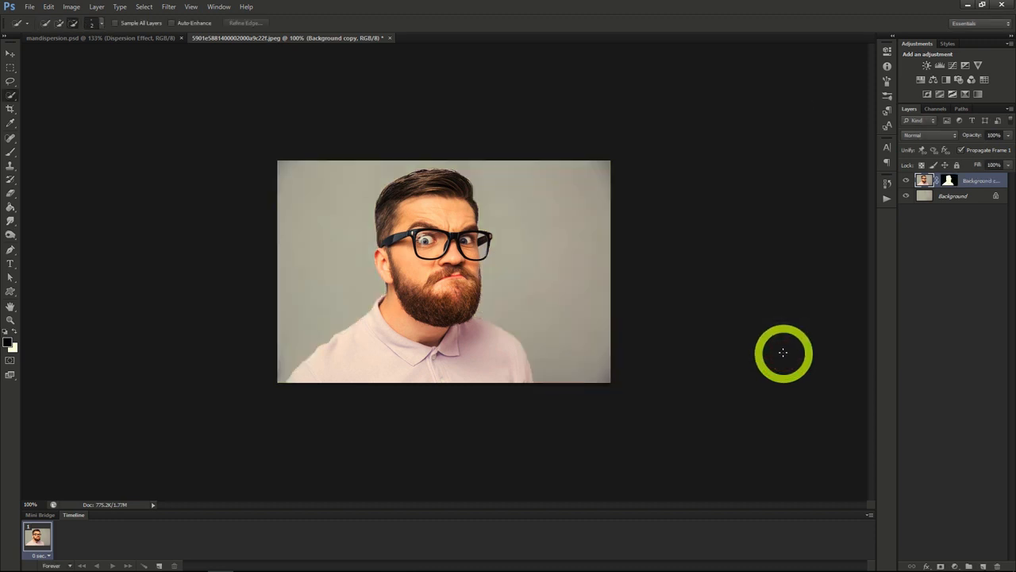
{"action": "left_click", "coordinate": [906, 183]}
{"action": "left_click", "coordinate": [905, 183]}
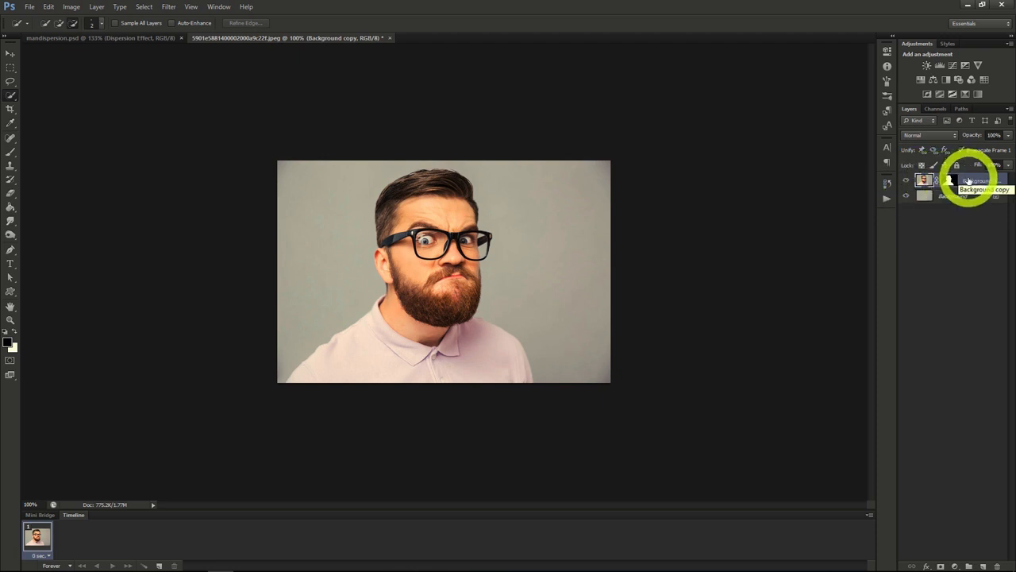
Duplicate the masked Background copy layer under the name "Dispersion Effect"
{"action": "right_click", "coordinate": [956, 181]}
{"action": "left_click", "coordinate": [937, 213]}
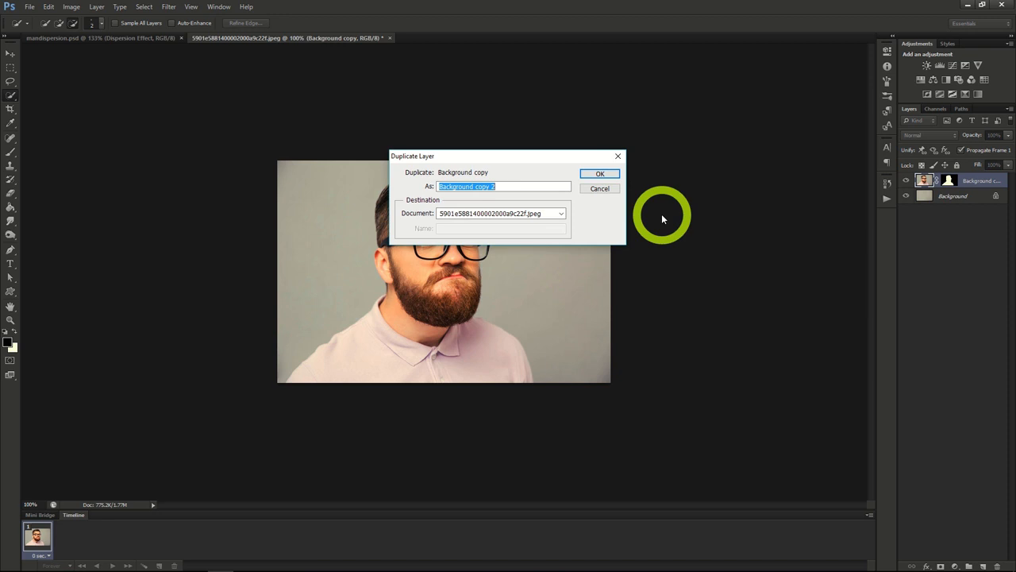
{"action": "left_click", "coordinate": [590, 177]}
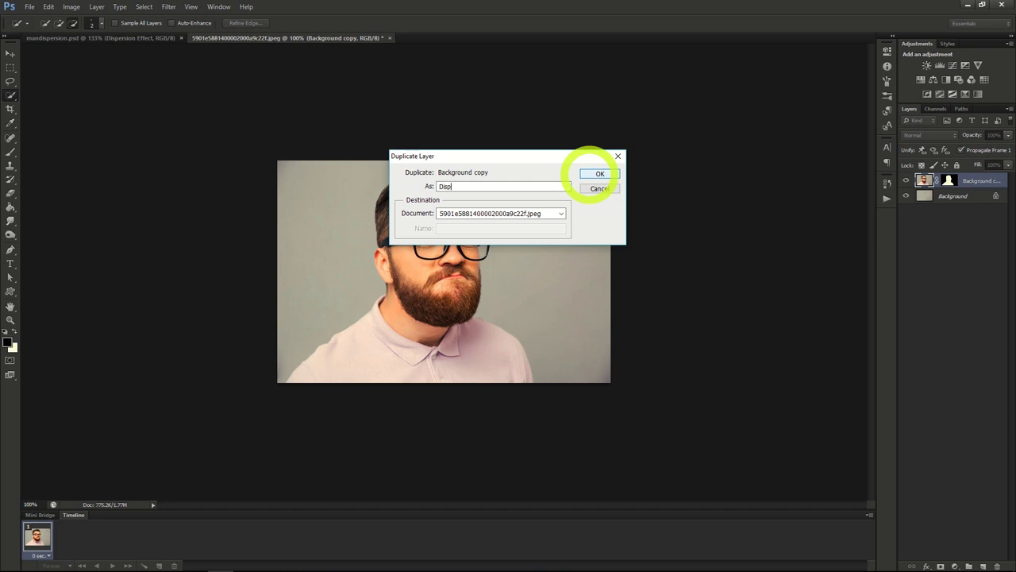
{"action": "type", "text": "ct"}
{"action": "left_click", "coordinate": [592, 173]}
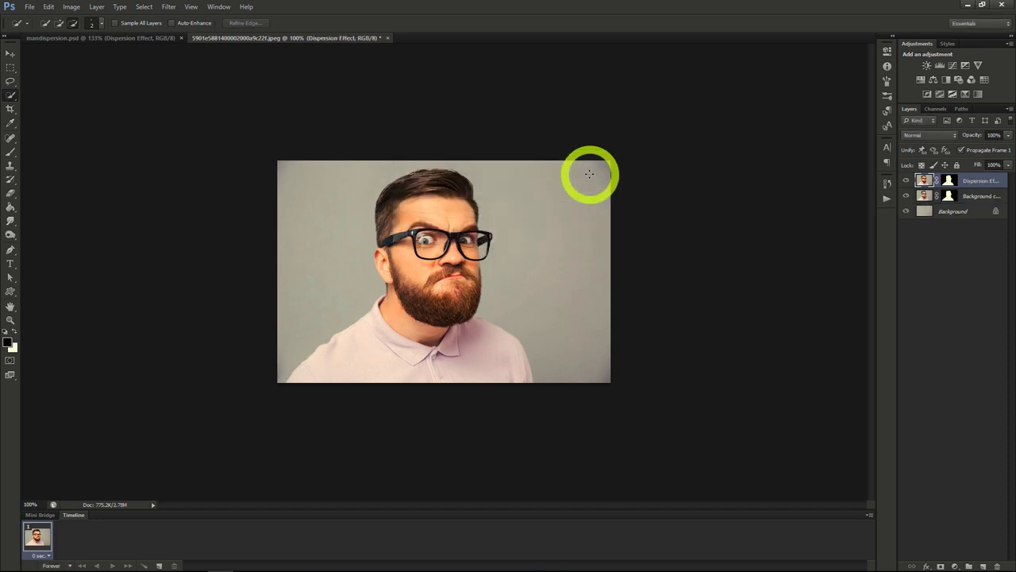
Duplicate the Dispersion Effect layer under the name "Man"
{"action": "right_click", "coordinate": [966, 185]}
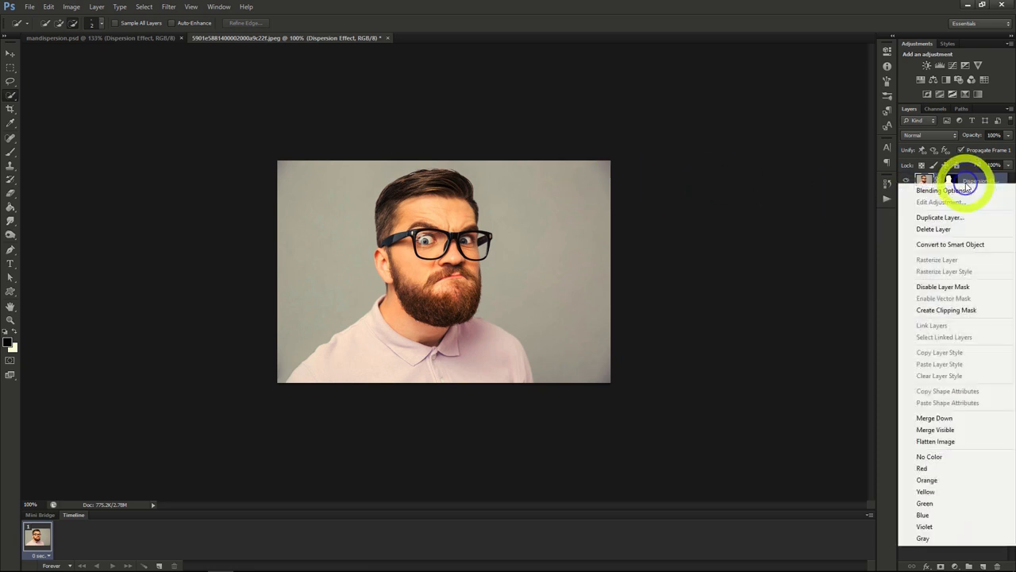
{"action": "left_click", "coordinate": [940, 216]}
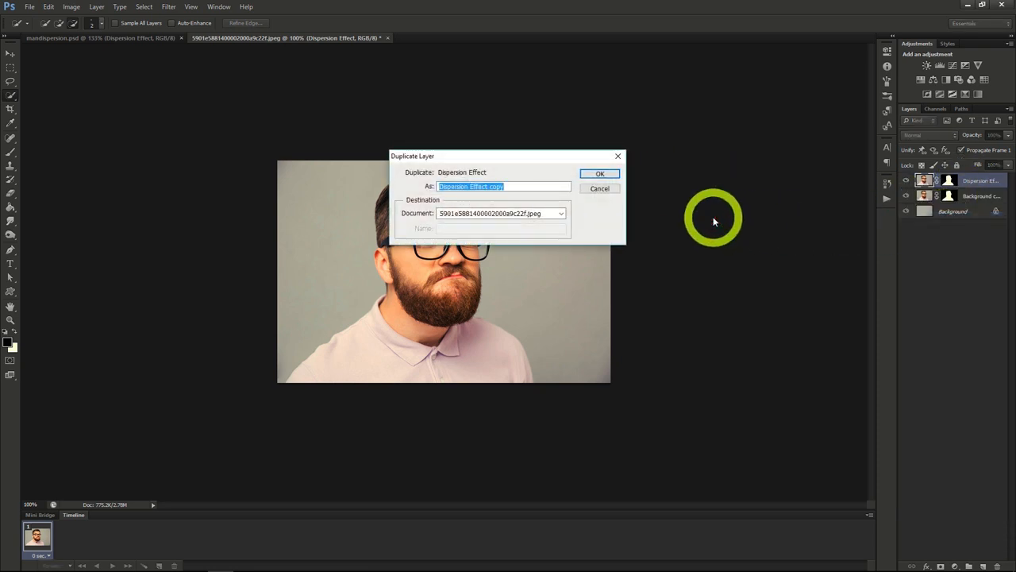
{"action": "type", "text": "Man"}
{"action": "key", "text": "Return"}
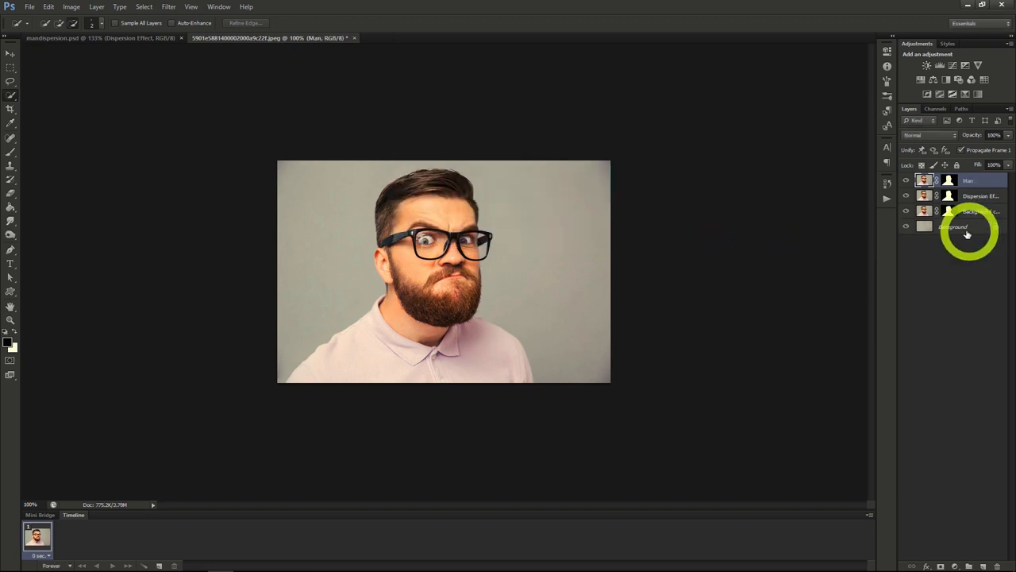
Liquify the Dispersion Effect layer with brush size and pressure 100, smearing the man's head and body outward across the background to his right
{"action": "left_click", "coordinate": [969, 196]}
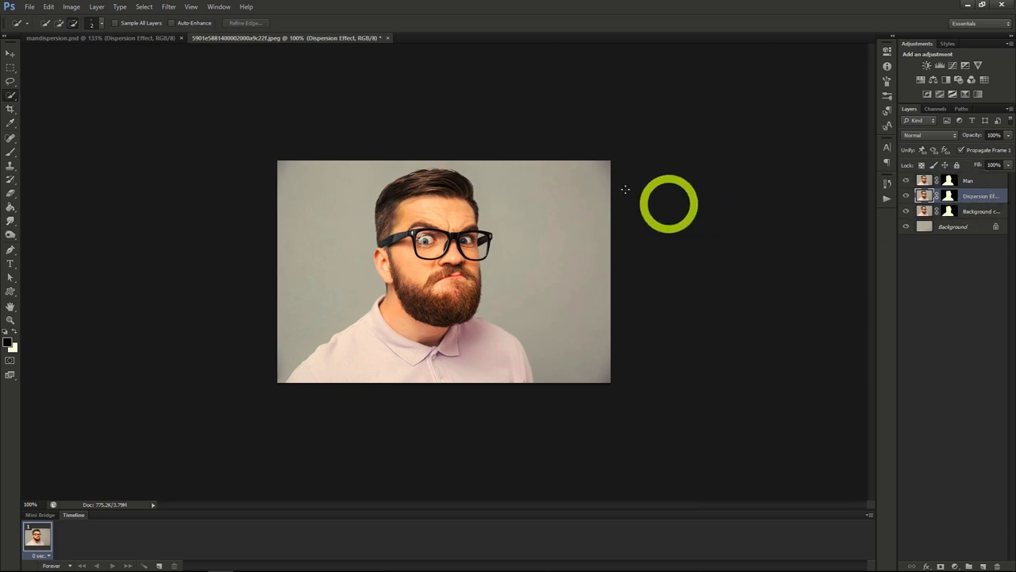
{"action": "left_click", "coordinate": [168, 7]}
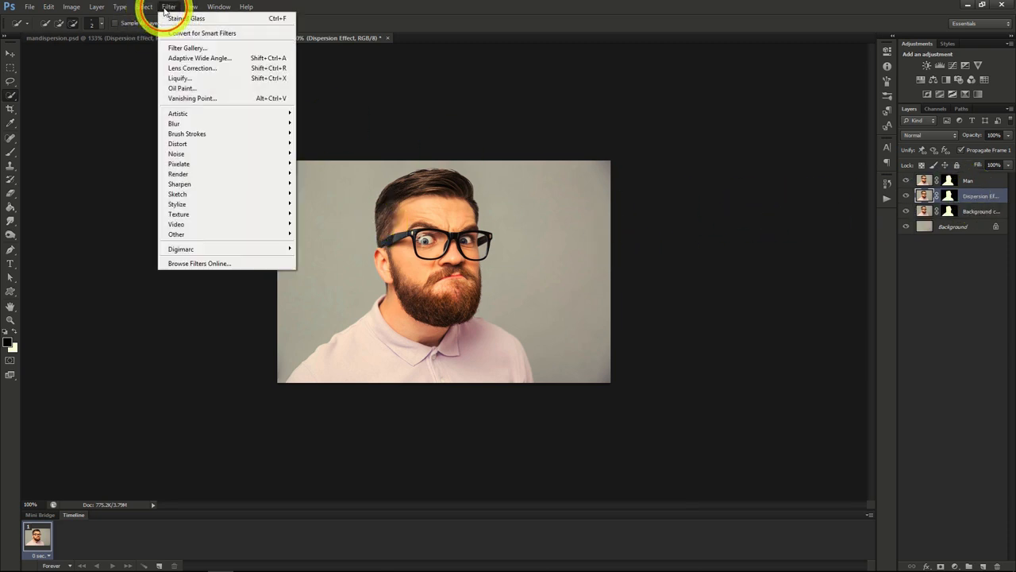
{"action": "left_click", "coordinate": [194, 80]}
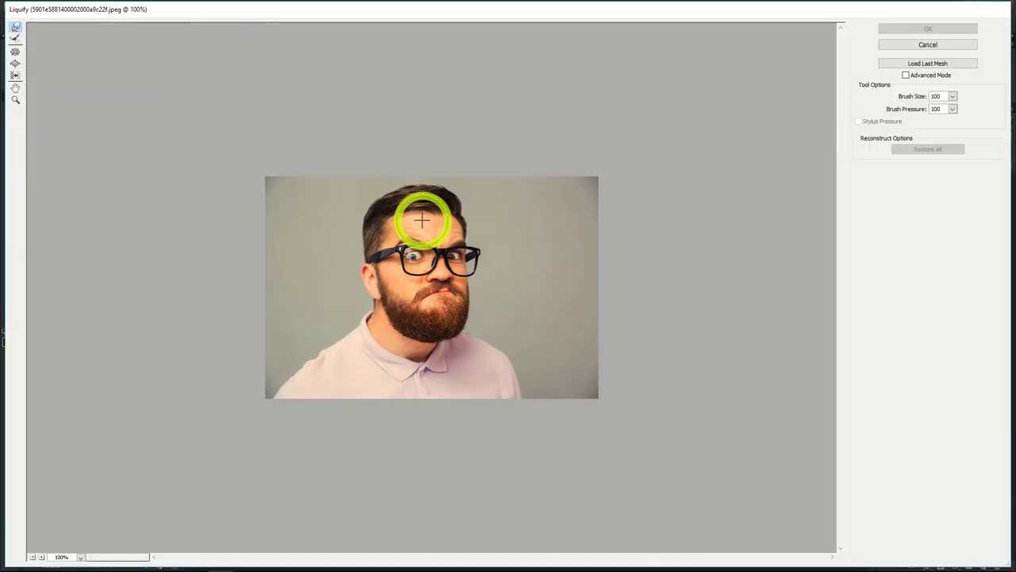
{"action": "mouse_move", "coordinate": [421, 220]}
{"action": "left_mouse_down"}
{"action": "mouse_move", "coordinate": [451, 194]}
{"action": "mouse_move", "coordinate": [512, 161]}
{"action": "left_mouse_up"}
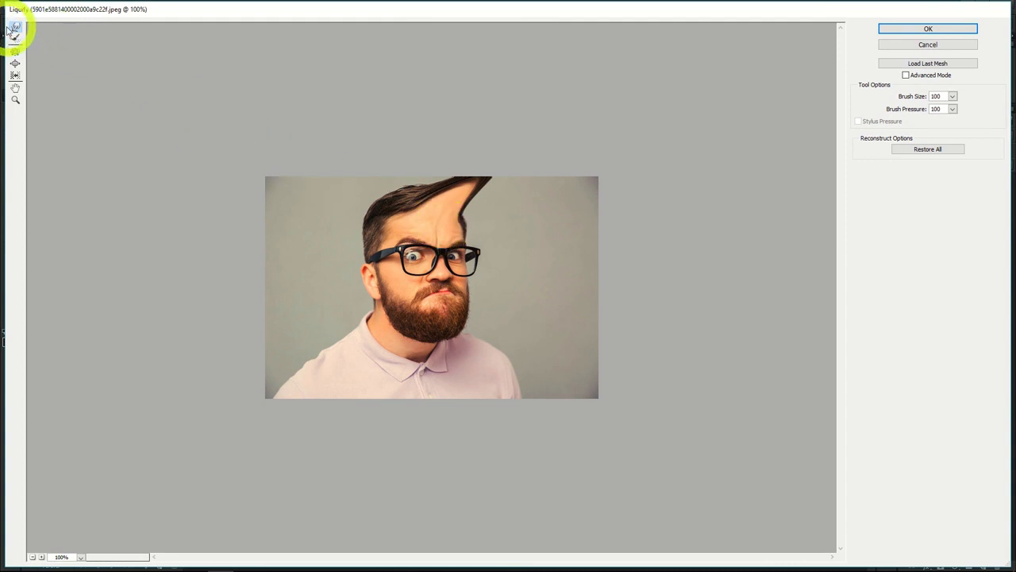
{"action": "mouse_move", "coordinate": [453, 220]}
{"action": "left_mouse_down"}
{"action": "mouse_move", "coordinate": [517, 180]}
{"action": "mouse_move", "coordinate": [549, 167]}
{"action": "mouse_move", "coordinate": [464, 202]}
{"action": "mouse_move", "coordinate": [449, 222]}
{"action": "mouse_move", "coordinate": [592, 164]}
{"action": "mouse_move", "coordinate": [470, 194]}
{"action": "mouse_move", "coordinate": [417, 230]}
{"action": "mouse_move", "coordinate": [446, 235]}
{"action": "mouse_move", "coordinate": [539, 207]}
{"action": "mouse_move", "coordinate": [526, 216]}
{"action": "mouse_move", "coordinate": [613, 201]}
{"action": "mouse_move", "coordinate": [592, 164]}
{"action": "mouse_move", "coordinate": [506, 209]}
{"action": "mouse_move", "coordinate": [615, 184]}
{"action": "mouse_move", "coordinate": [482, 217]}
{"action": "mouse_move", "coordinate": [647, 208]}
{"action": "mouse_move", "coordinate": [478, 230]}
{"action": "mouse_move", "coordinate": [633, 237]}
{"action": "mouse_move", "coordinate": [498, 230]}
{"action": "mouse_move", "coordinate": [633, 232]}
{"action": "mouse_move", "coordinate": [469, 248]}
{"action": "mouse_move", "coordinate": [633, 262]}
{"action": "mouse_move", "coordinate": [515, 252]}
{"action": "mouse_move", "coordinate": [645, 272]}
{"action": "mouse_move", "coordinate": [551, 255]}
{"action": "mouse_move", "coordinate": [592, 250]}
{"action": "mouse_move", "coordinate": [647, 365]}
{"action": "mouse_move", "coordinate": [505, 310]}
{"action": "mouse_move", "coordinate": [500, 204]}
{"action": "mouse_move", "coordinate": [489, 280]}
{"action": "mouse_move", "coordinate": [604, 282]}
{"action": "mouse_move", "coordinate": [558, 265]}
{"action": "left_mouse_up"}
{"action": "left_click", "coordinate": [920, 30]}
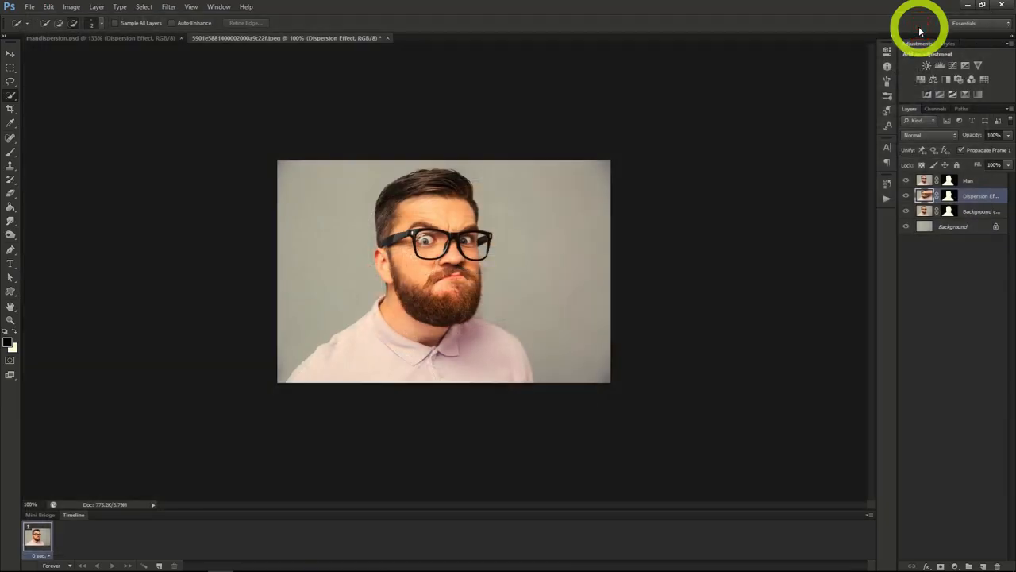
Delete the layer masks from Man and Dispersion Effect, and add a black mask to the Dispersion Effect layer
{"action": "left_click", "coordinate": [952, 310]}
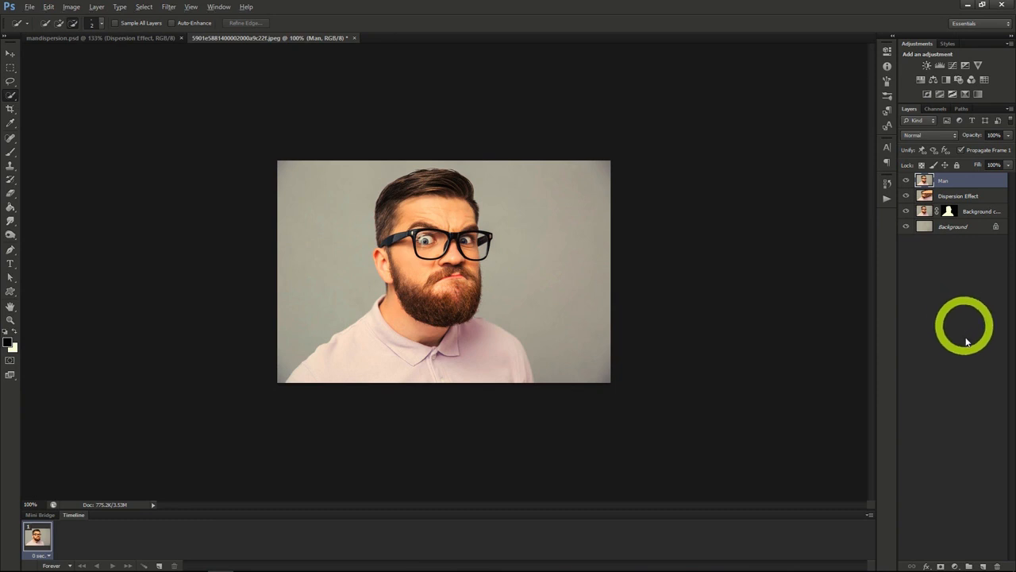
{"action": "left_click", "coordinate": [943, 196]}
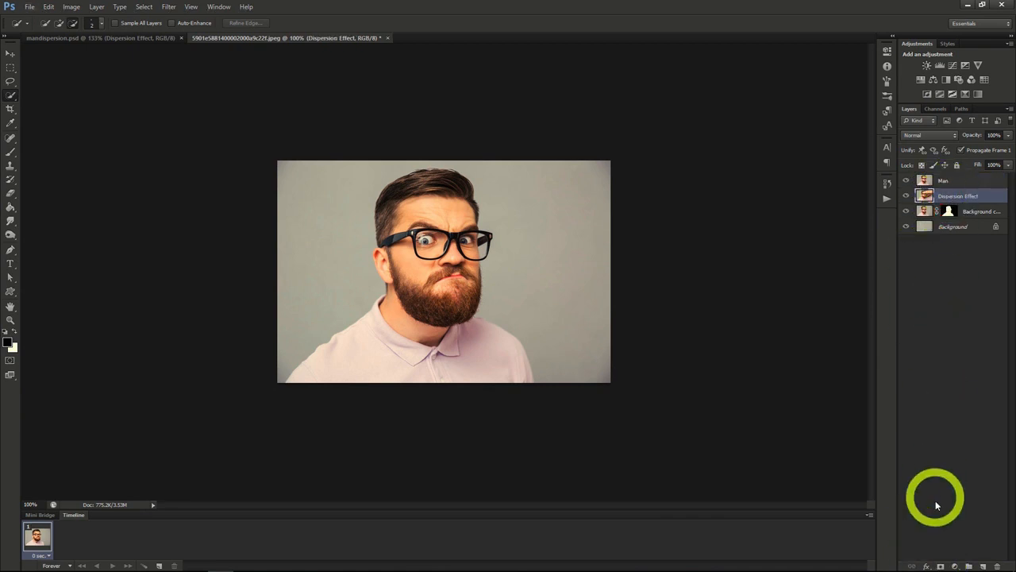
{"action": "left_click", "coordinate": [942, 567], "text": "alt"}
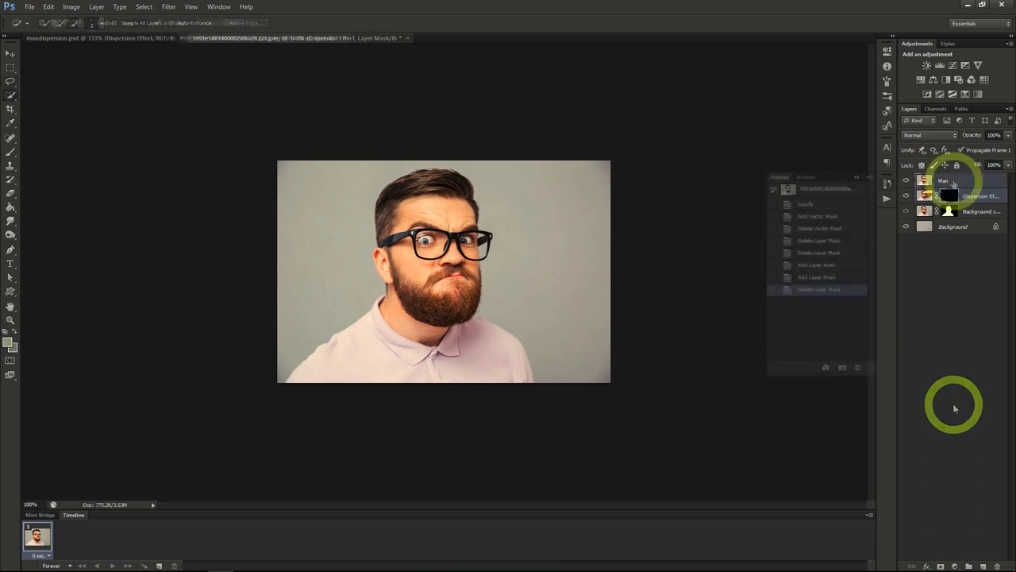
Hide the Background copy layer and add a white layer mask to the Man layer
{"action": "left_click", "coordinate": [951, 180]}
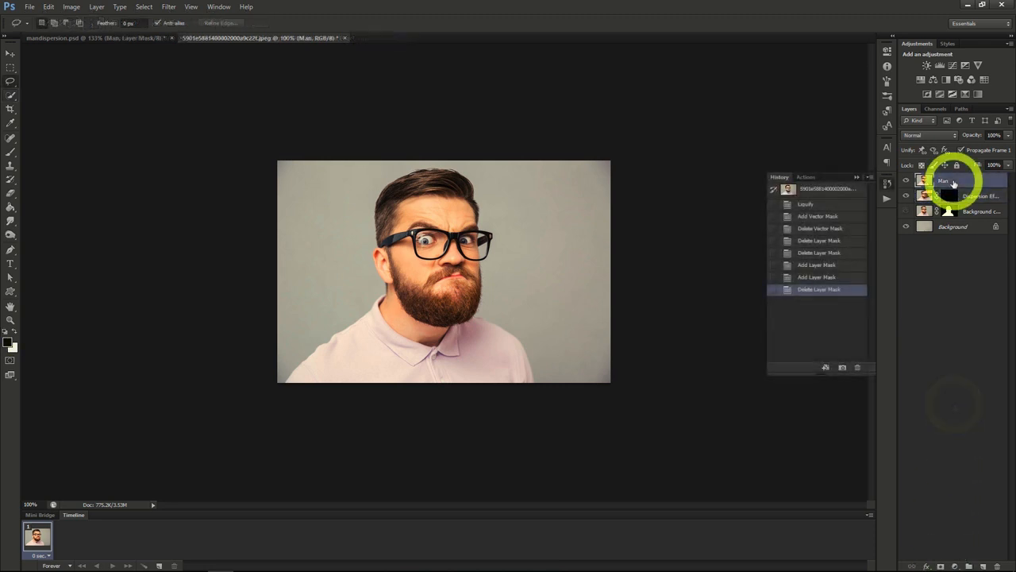
{"action": "left_click", "coordinate": [907, 212]}
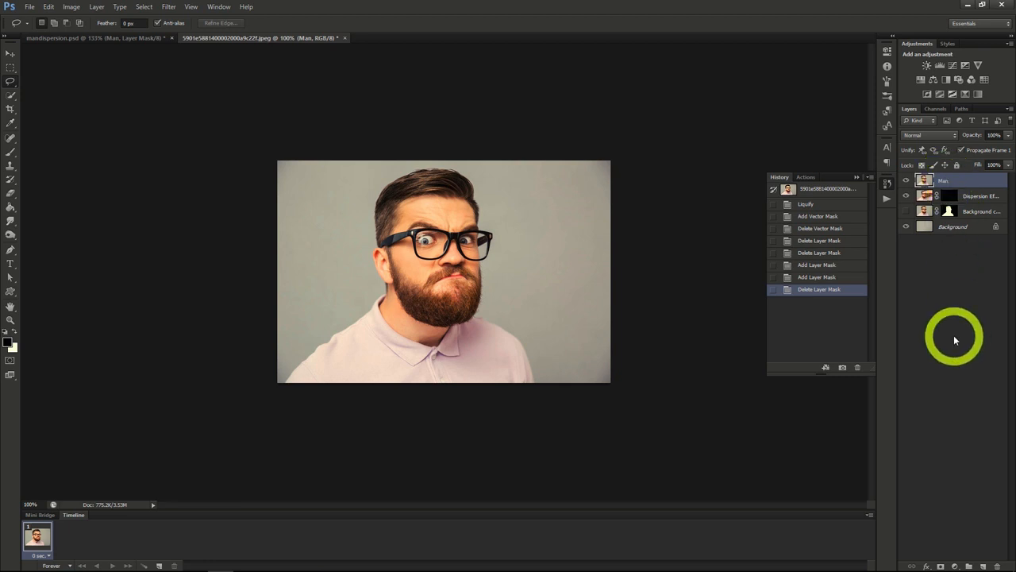
{"action": "left_click", "coordinate": [940, 565]}
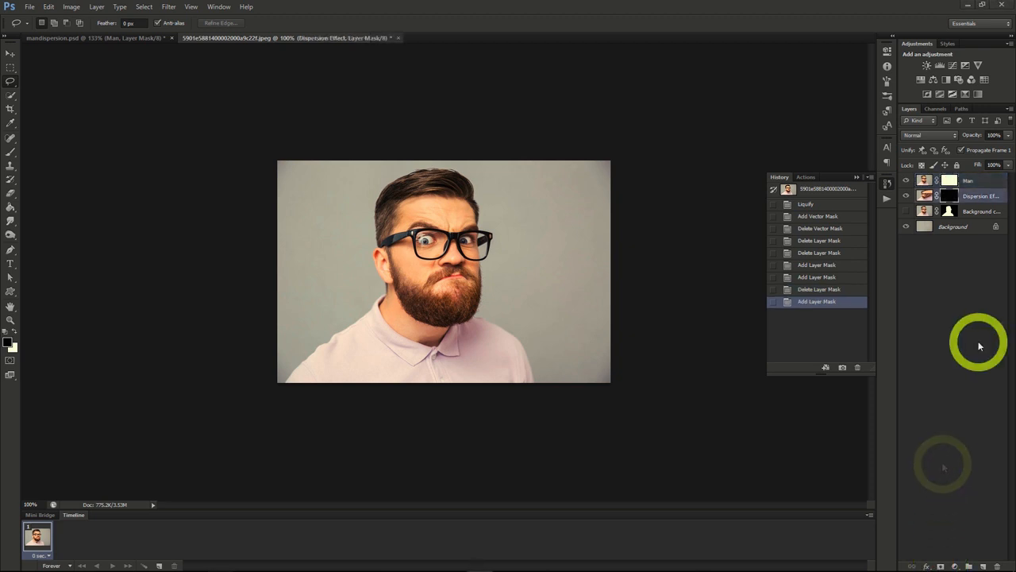
Target the Man layer's mask and choose a 2500 px particle scatter brush with black as the foreground colour
{"action": "left_click", "coordinate": [946, 195]}
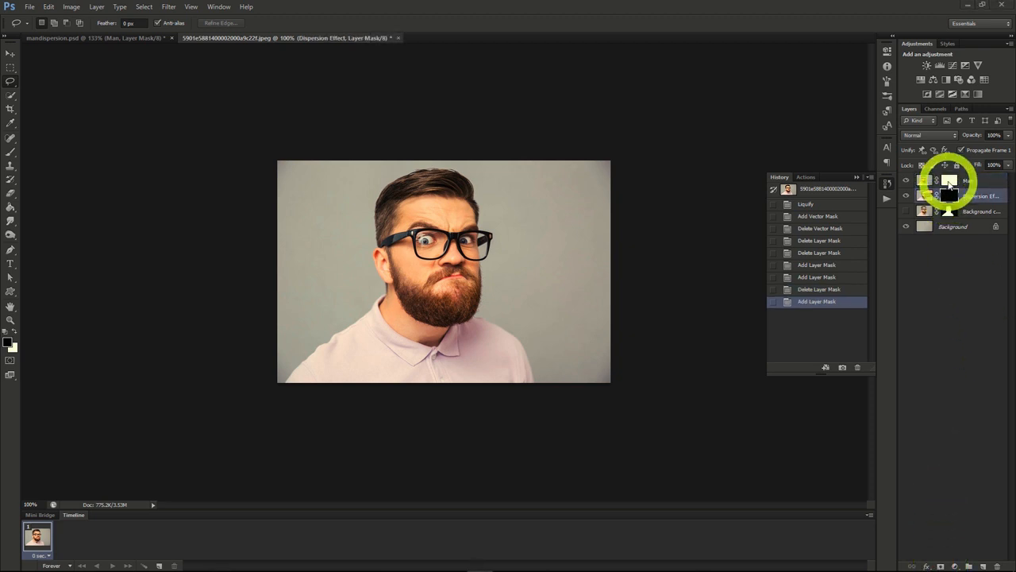
{"action": "left_click", "coordinate": [949, 181]}
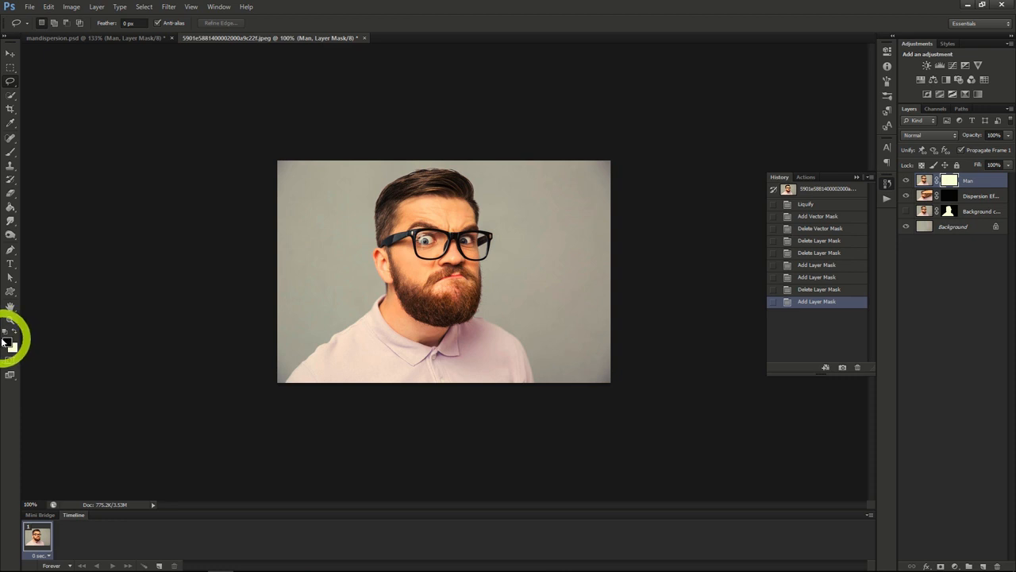
{"action": "left_click", "coordinate": [10, 156]}
{"action": "left_click", "coordinate": [52, 22]}
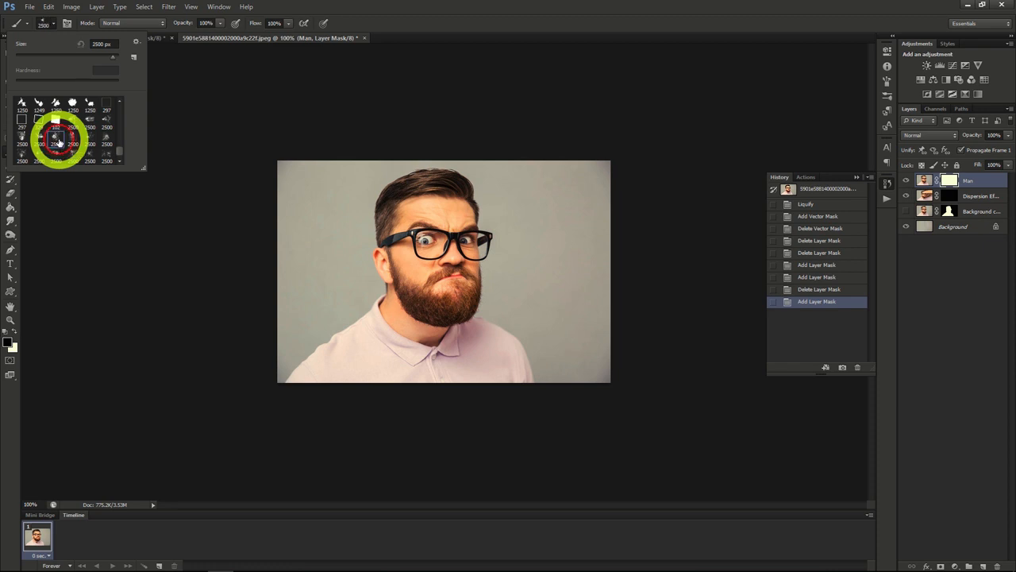
{"action": "left_click", "coordinate": [54, 24]}
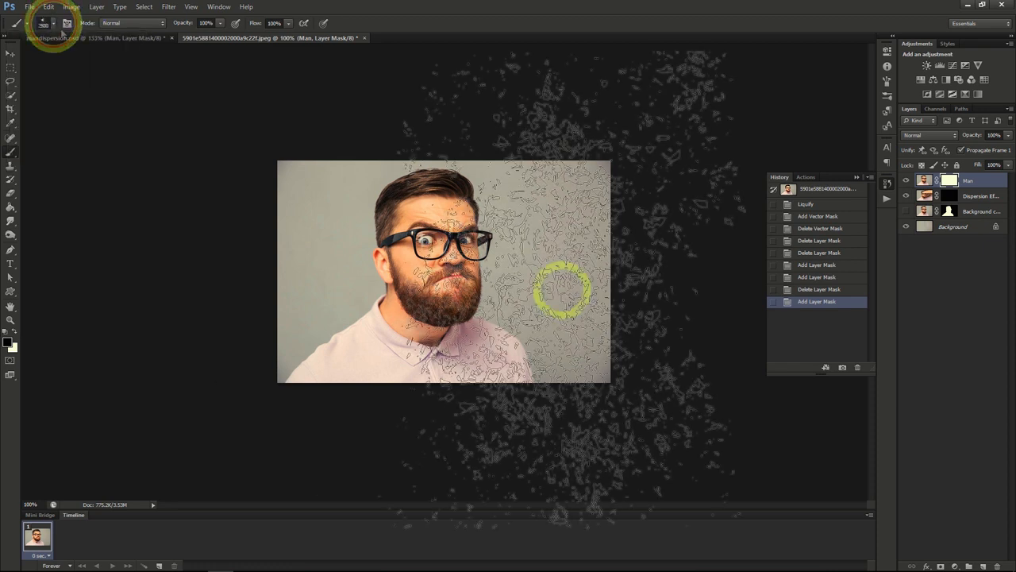
Reduce the scatter brush to 400 px and paint black on the Man mask along the face, hair and shoulder edge facing the open background
{"action": "key", "text": "["}
{"action": "key", "text": "["}
{"action": "key", "text": "["}
{"action": "key", "text": "["}
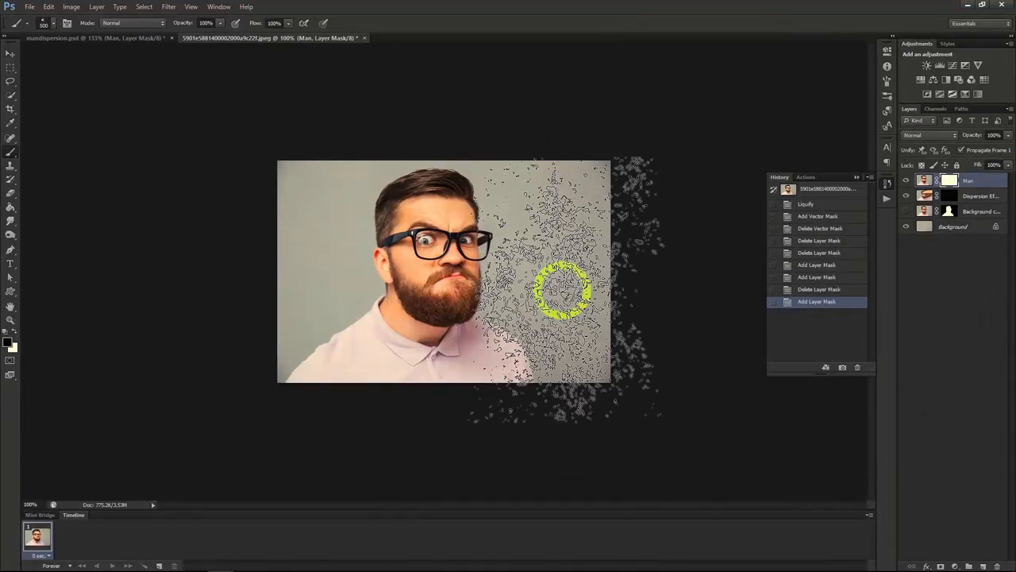
{"action": "key", "text": "bracketleft"}
{"action": "mouse_move", "coordinate": [512, 264]}
{"action": "left_mouse_down"}
{"action": "mouse_move", "coordinate": [522, 238]}
{"action": "mouse_move", "coordinate": [517, 191]}
{"action": "mouse_move", "coordinate": [490, 164]}
{"action": "mouse_move", "coordinate": [552, 292]}
{"action": "mouse_move", "coordinate": [544, 318]}
{"action": "left_mouse_up"}
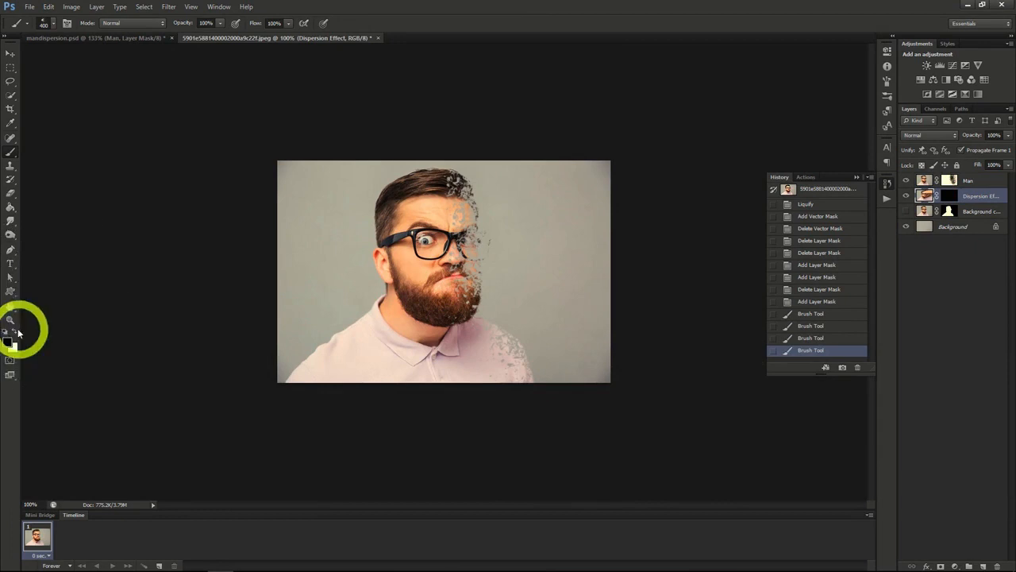
Make white the foreground colour and choose a different 2500 px scatter brush for the Dispersion Effect layer
{"action": "mouse_move", "coordinate": [261, 307]}
{"action": "left_mouse_down"}
{"action": "mouse_move", "coordinate": [419, 291]}
{"action": "mouse_move", "coordinate": [410, 282]}
{"action": "left_mouse_up"}
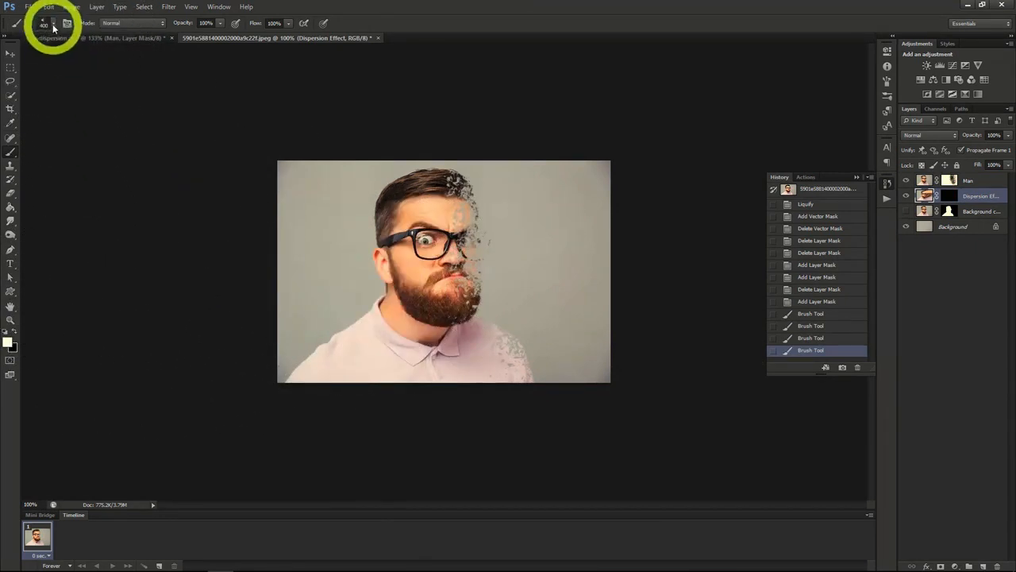
{"action": "left_click", "coordinate": [48, 23]}
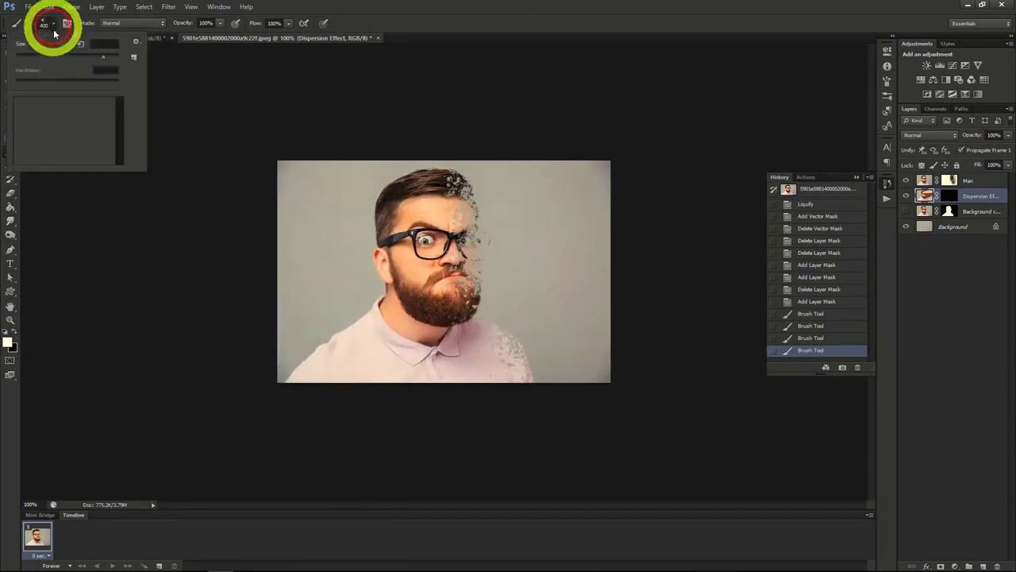
{"action": "left_click", "coordinate": [77, 139]}
{"action": "left_click", "coordinate": [53, 23]}
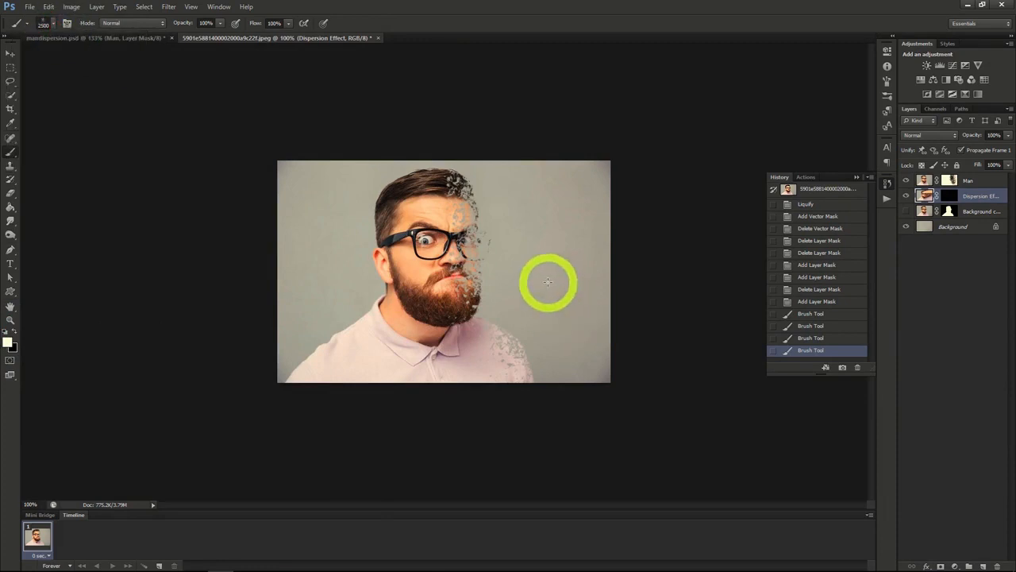
{"action": "left_click", "coordinate": [530, 263]}
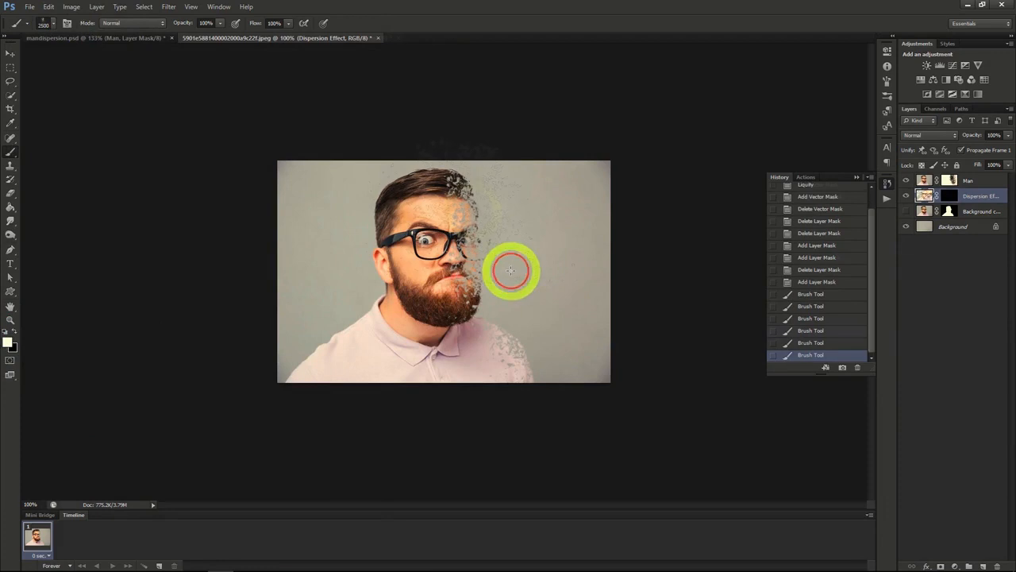
{"action": "key", "text": "ctrl+alt+z"}
{"action": "key", "text": "ctrl+alt+z"}
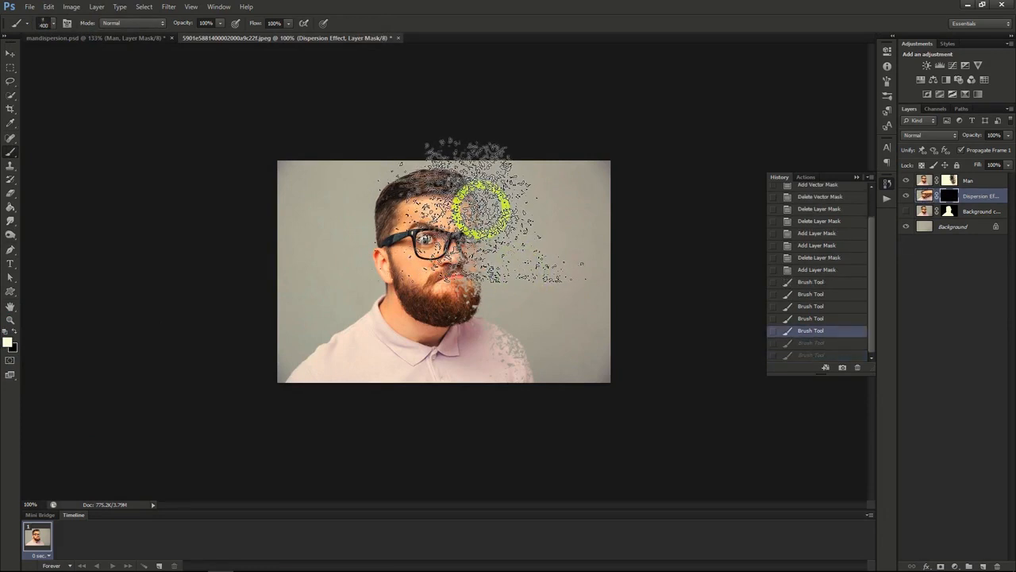
Paint white on the Dispersion Effect mask with the scatter brush at 400 px, from the dissolved face and shoulder outward across the background
{"action": "left_click", "coordinate": [477, 211]}
{"action": "left_click", "coordinate": [527, 310]}
{"action": "left_click", "coordinate": [561, 332]}
{"action": "left_click", "coordinate": [601, 297]}
{"action": "left_click", "coordinate": [524, 200]}
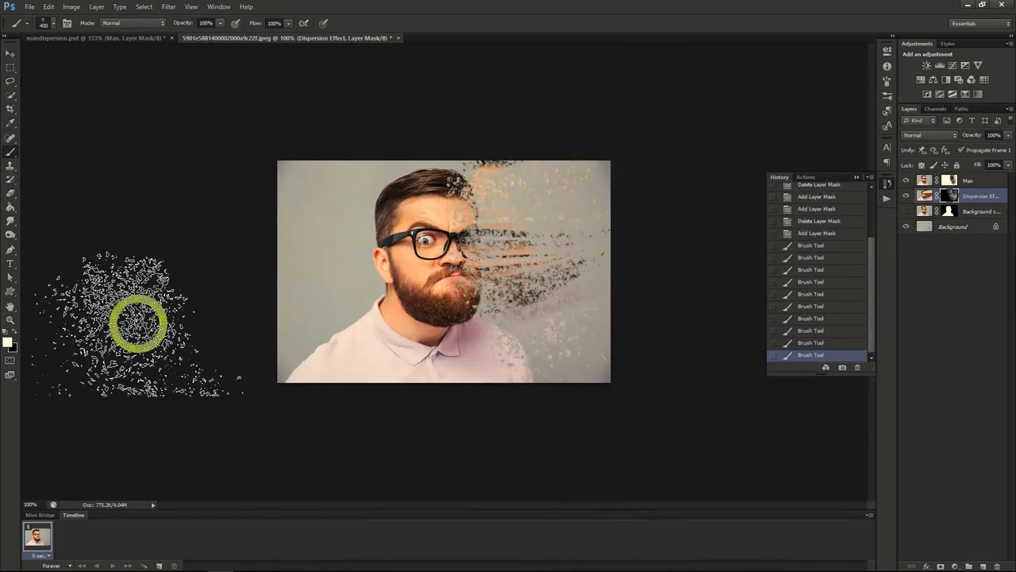